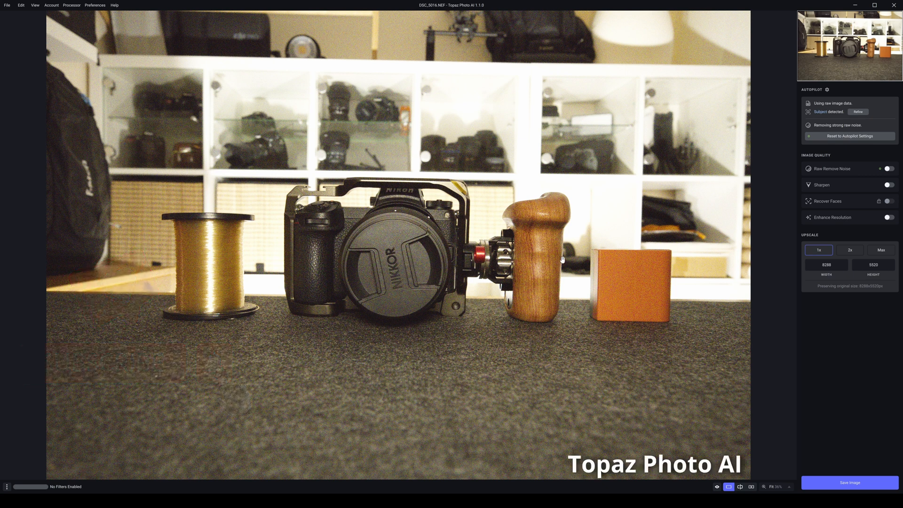
# Enable Raw Remove Noise for the photo and keep the Strong model.
pyautogui.scroll(3, 411, 278)
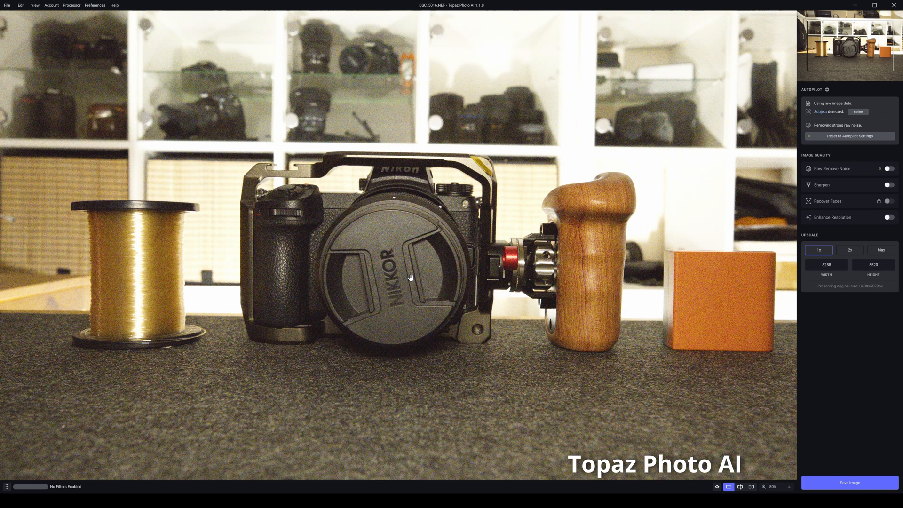
pyautogui.scroll(2, 470, 272)
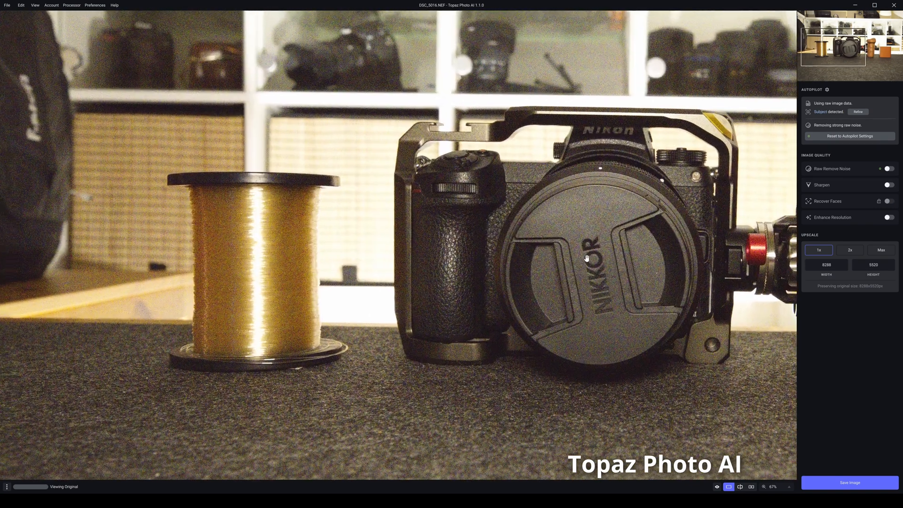
pyautogui.moveTo(603, 268); pyautogui.dragTo(345, 260)
pyautogui.moveTo(84, 150); pyautogui.dragTo(97, 149)
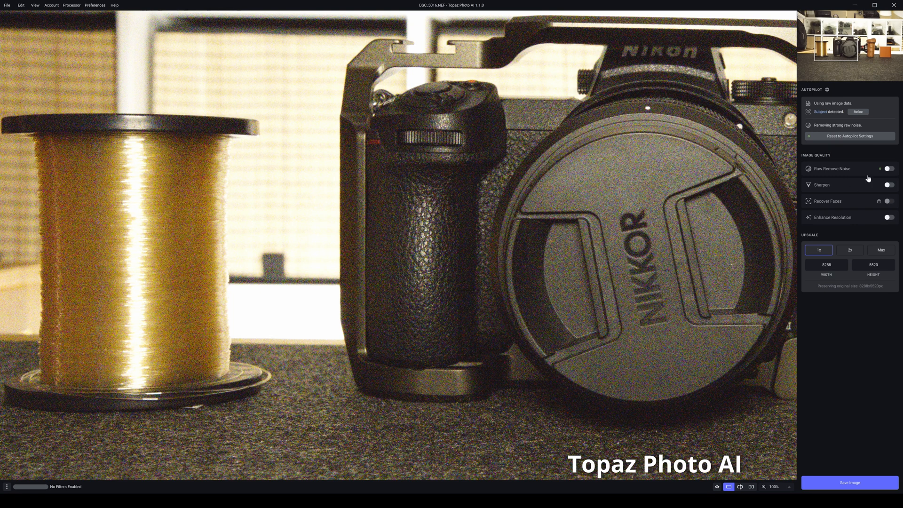
pyautogui.click(888, 169)
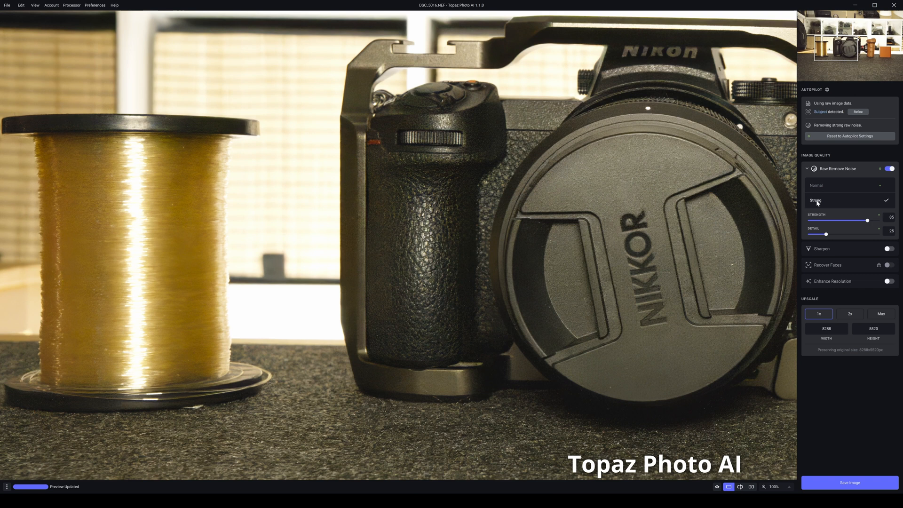
pyautogui.click(817, 186)
pyautogui.click(817, 201)
# Check the denoised wooden grip and orange box, then set Raw Remove Noise strength to 83 and detail to 68.
pyautogui.hscroll(10, 376, 155)
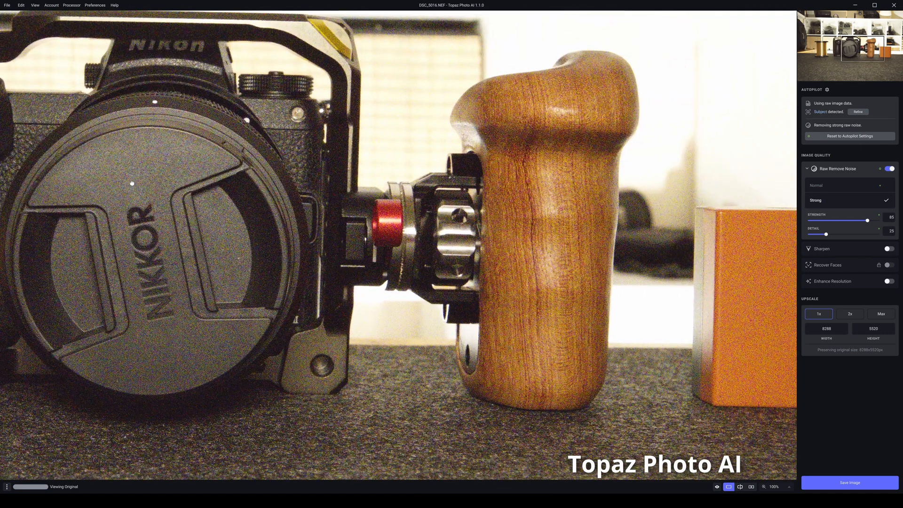
pyautogui.moveTo(487, 189); pyautogui.dragTo(294, 186)
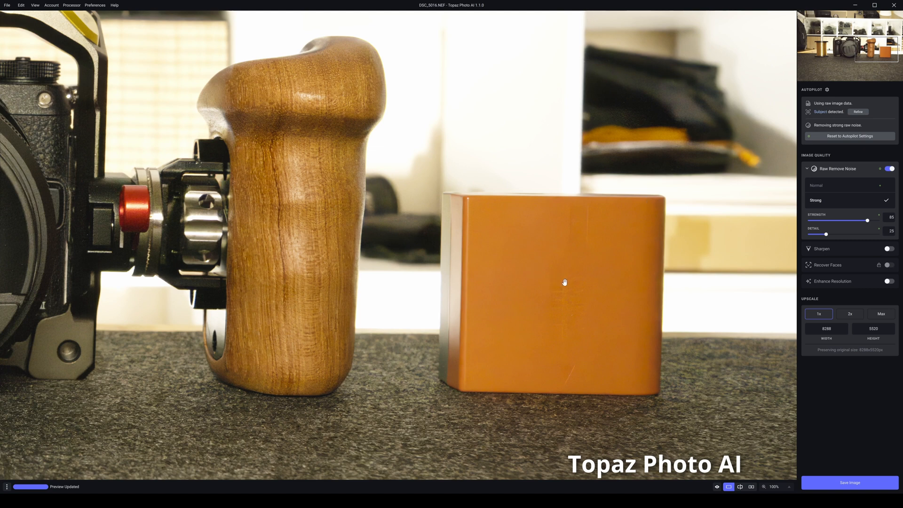
pyautogui.moveTo(552, 284); pyautogui.dragTo(780, 254)
pyautogui.moveTo(352, 225); pyautogui.dragTo(687, 265)
pyautogui.moveTo(469, 245); pyautogui.dragTo(663, 241)
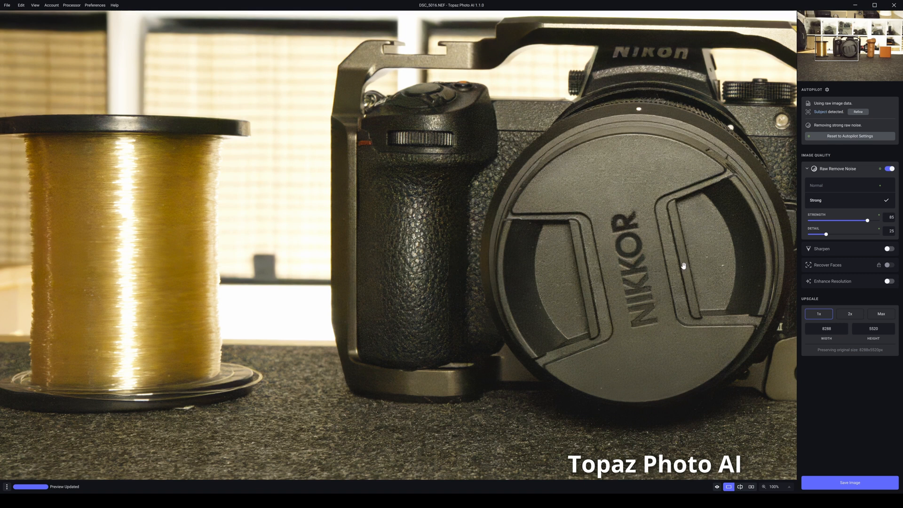
pyautogui.moveTo(867, 220); pyautogui.dragTo(839, 221)
pyautogui.moveTo(840, 221)
pyautogui.mouseDown()
pyautogui.moveTo(867, 221)
pyautogui.moveTo(838, 236)
pyautogui.mouseUp()
pyautogui.click(830, 235)
pyautogui.moveTo(843, 236); pyautogui.dragTo(857, 236)
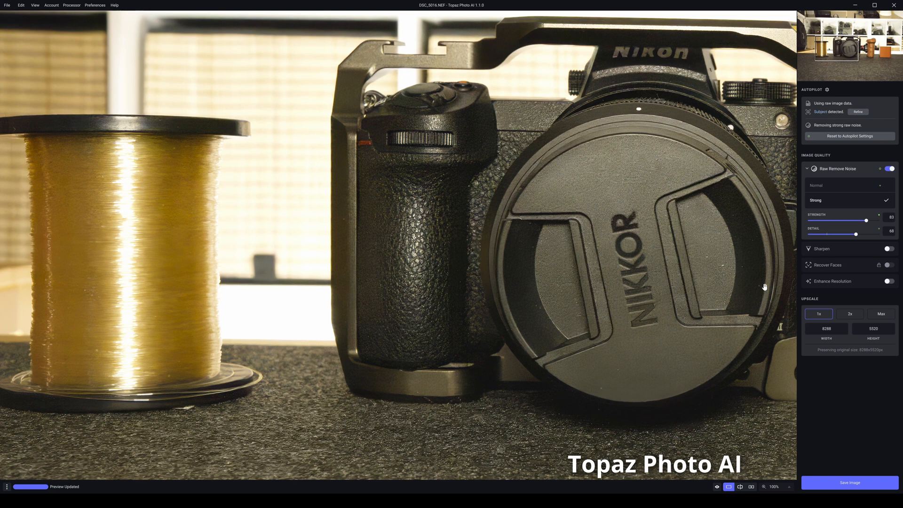
# Try Raw Remove Noise detail at 100 and 75, then set it to 53.
pyautogui.moveTo(854, 236); pyautogui.dragTo(868, 235)
pyautogui.moveTo(859, 233); pyautogui.dragTo(879, 234)
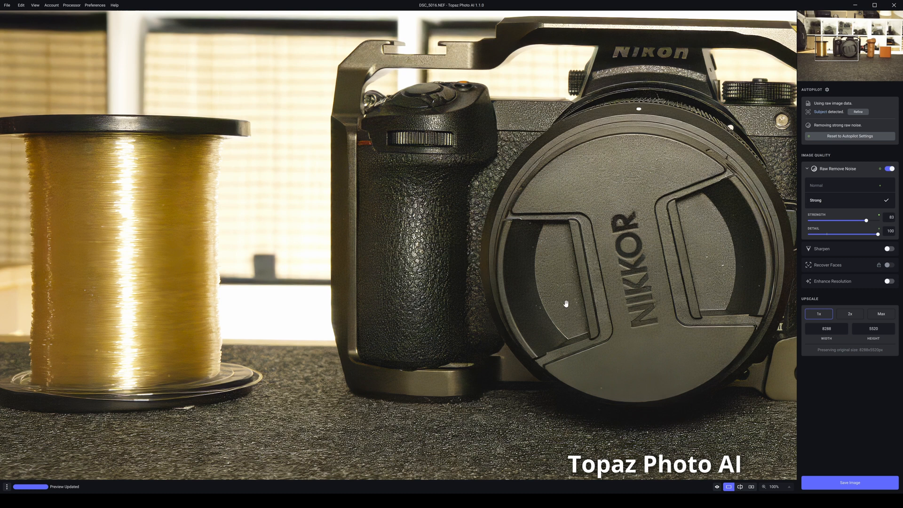
pyautogui.moveTo(878, 235); pyautogui.dragTo(862, 234)
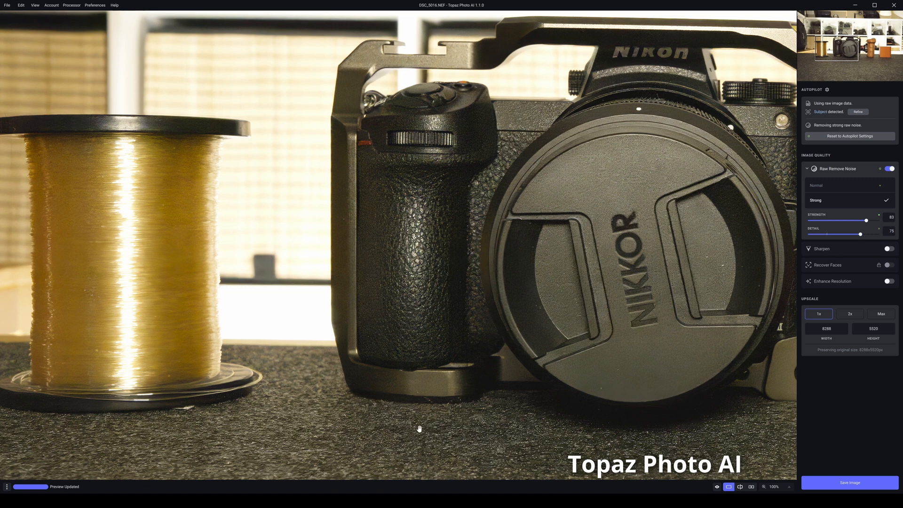
pyautogui.moveTo(861, 235); pyautogui.dragTo(846, 235)
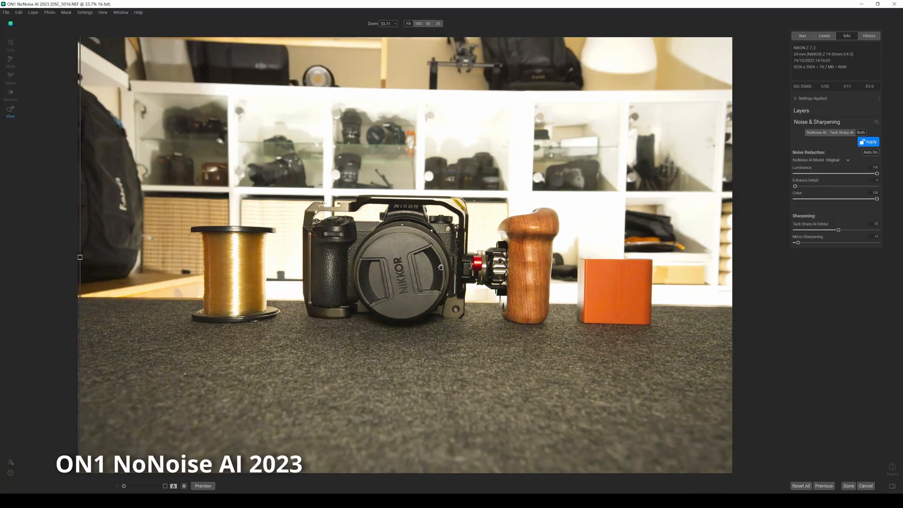
# In ON1 NoNoise AI, inspect the thread spool and camera at 100% with the before/after divider moved off the image.
pyautogui.click(409, 268)
pyautogui.moveTo(449, 252); pyautogui.dragTo(614, 216)
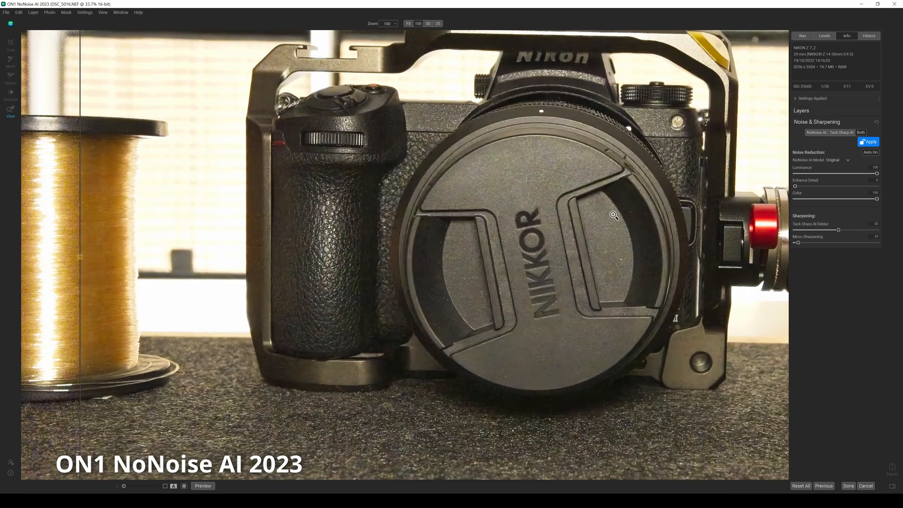
pyautogui.click(614, 215)
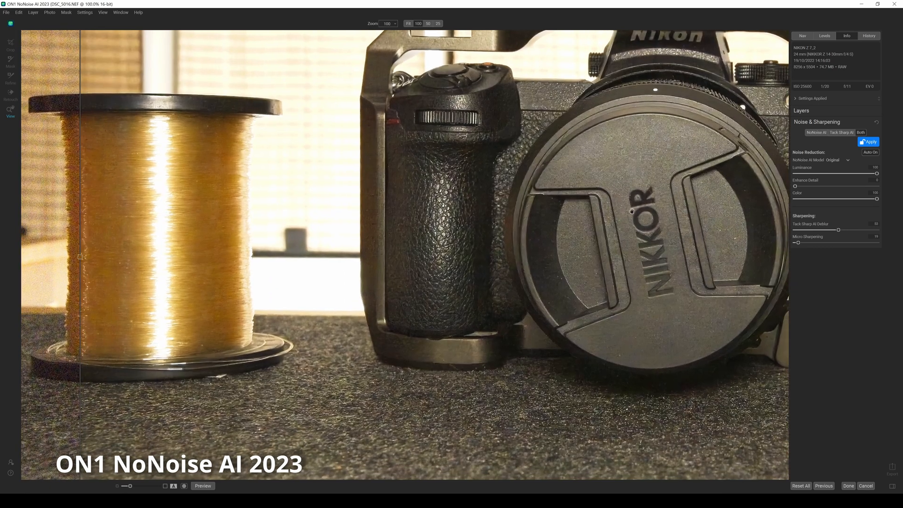
pyautogui.moveTo(80, 257); pyautogui.dragTo(1, 273)
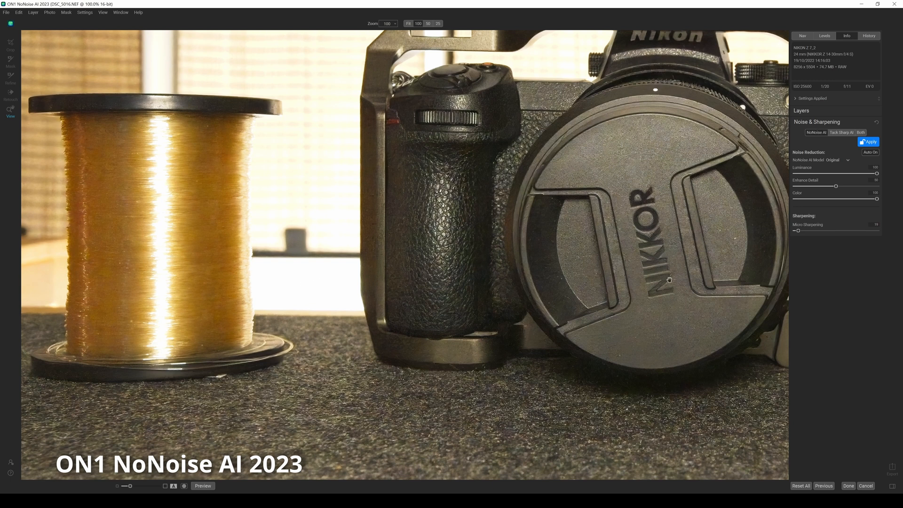
pyautogui.moveTo(461, 89); pyautogui.dragTo(469, 125)
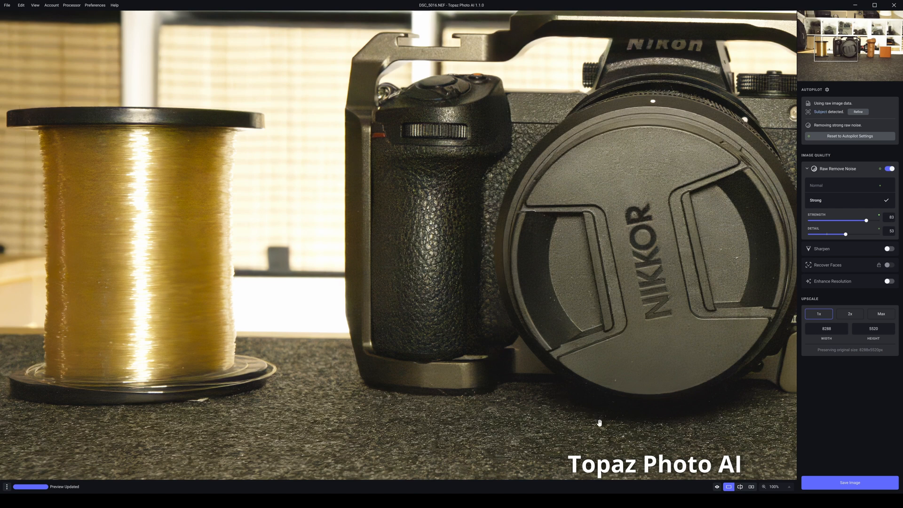
# In Topaz Photo AI, compare the wooden grip and orange box with Raw Remove Noise strength and detail raised to 100.
pyautogui.moveTo(532, 397); pyautogui.dragTo(106, 273)
pyautogui.moveTo(497, 266); pyautogui.dragTo(324, 247)
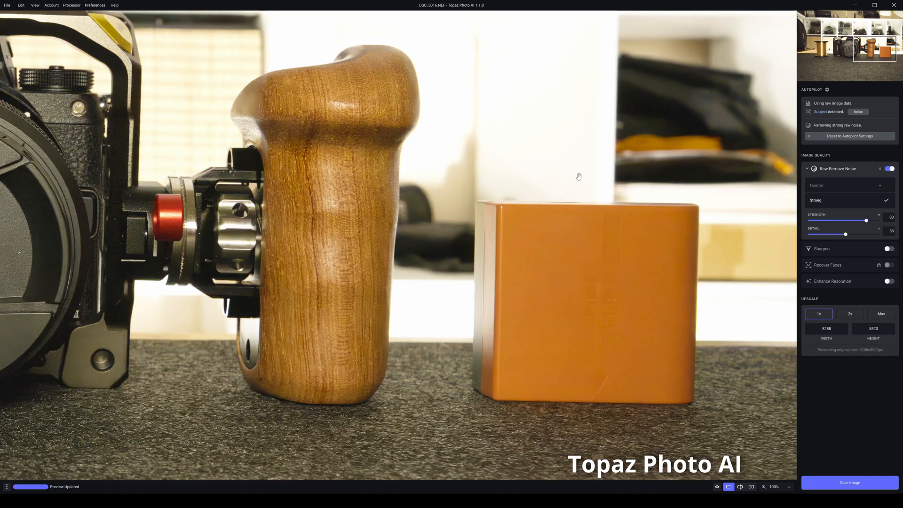
pyautogui.click(94, 37)
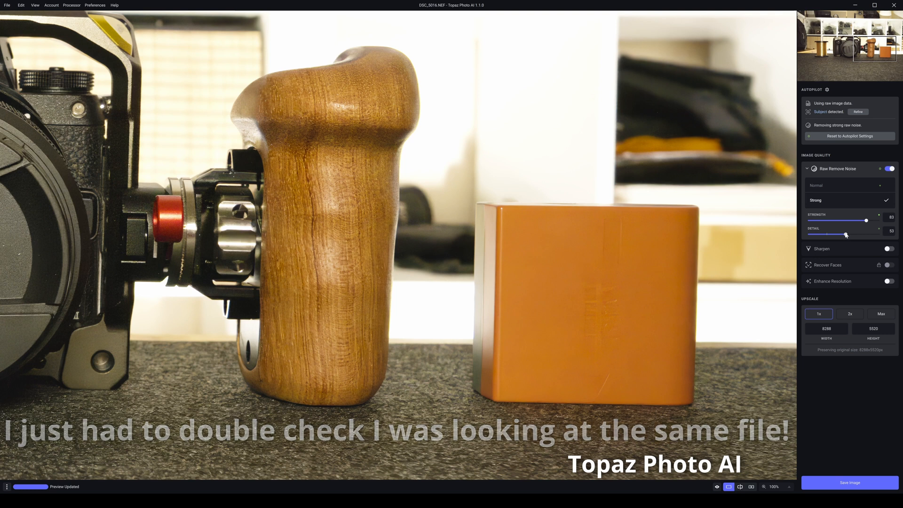
pyautogui.moveTo(848, 235); pyautogui.dragTo(865, 235)
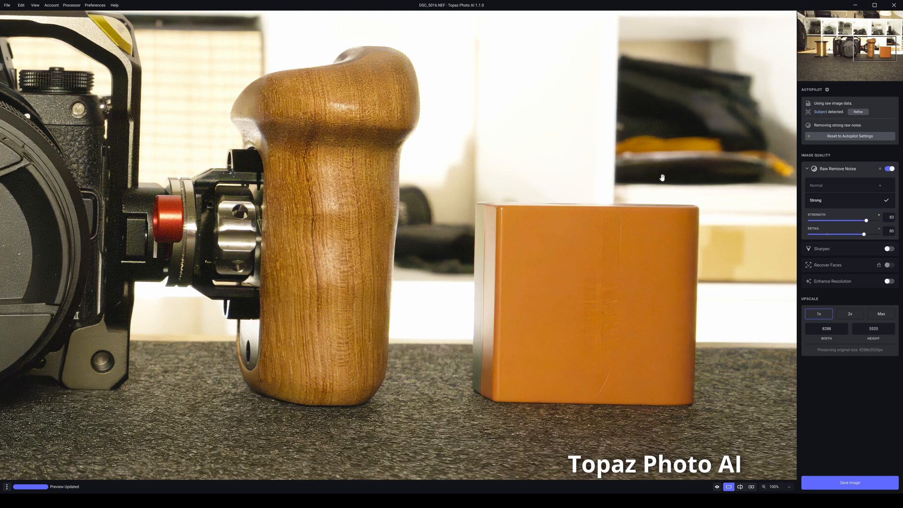
pyautogui.moveTo(867, 236); pyautogui.dragTo(879, 235)
# Switch to ON1 NoNoise AI and try the Both mode for noise reduction and sharpening.
pyautogui.moveTo(481, 491)
pyautogui.click(480, 464)
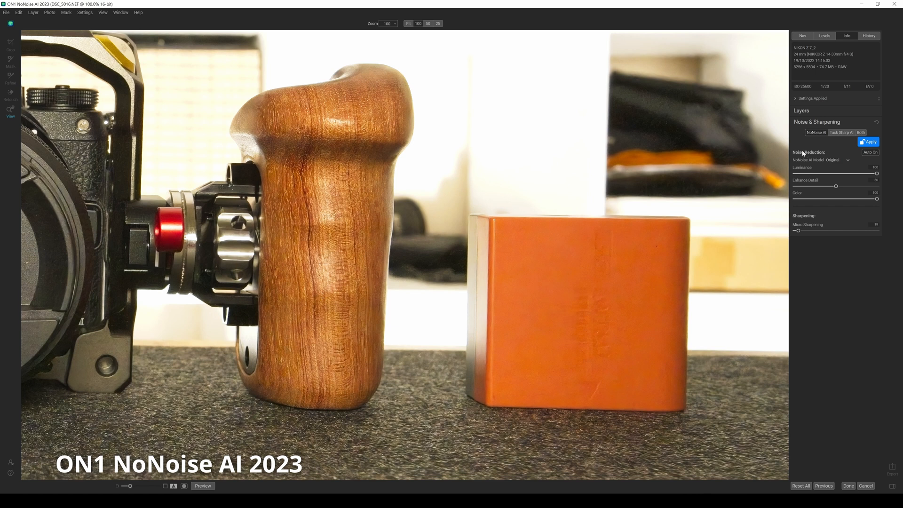
pyautogui.click(862, 133)
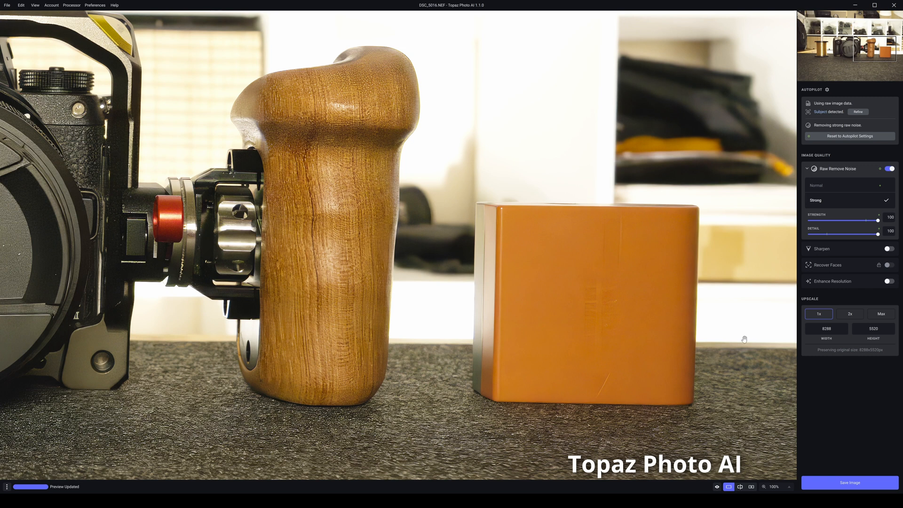
# Set Topaz Photo AI's noise removal detail to 69, then switch to ON1 NoNoise AI to examine the camera's lens cap.
pyautogui.moveTo(879, 235); pyautogui.dragTo(856, 234)
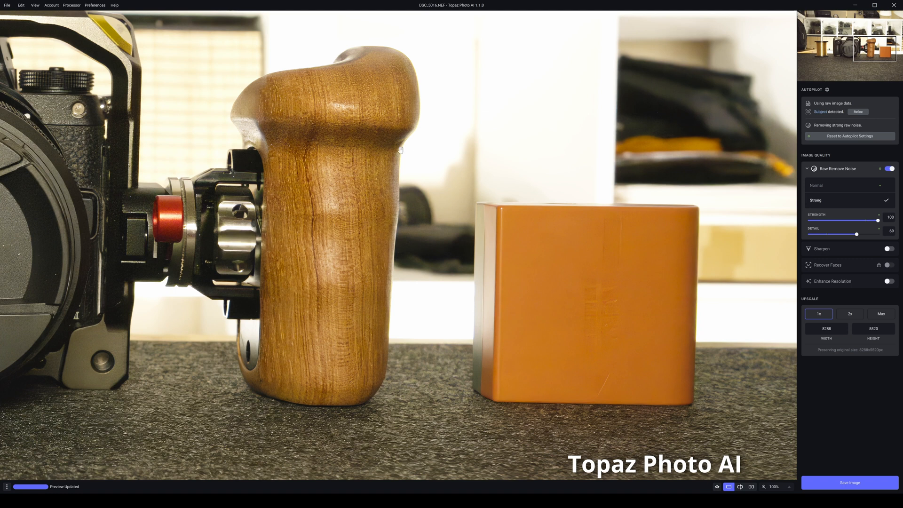
pyautogui.moveTo(482, 502)
pyautogui.click(479, 472)
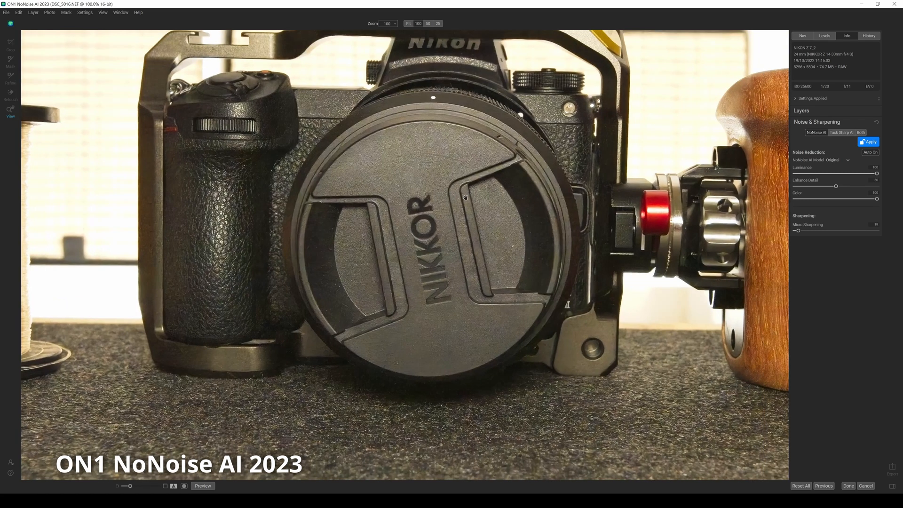
pyautogui.moveTo(465, 196); pyautogui.dragTo(491, 210)
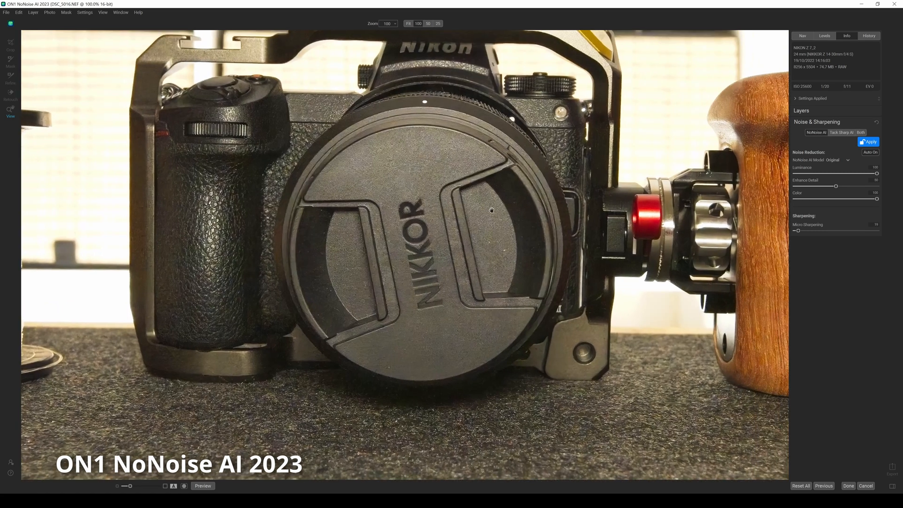